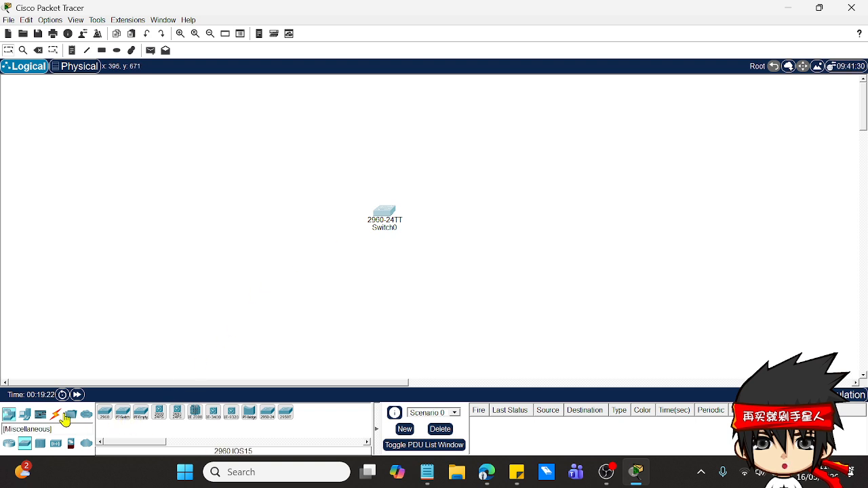
Step: Add a Server-PT end device to the workspace and place it directly above the switch
click(25, 414)
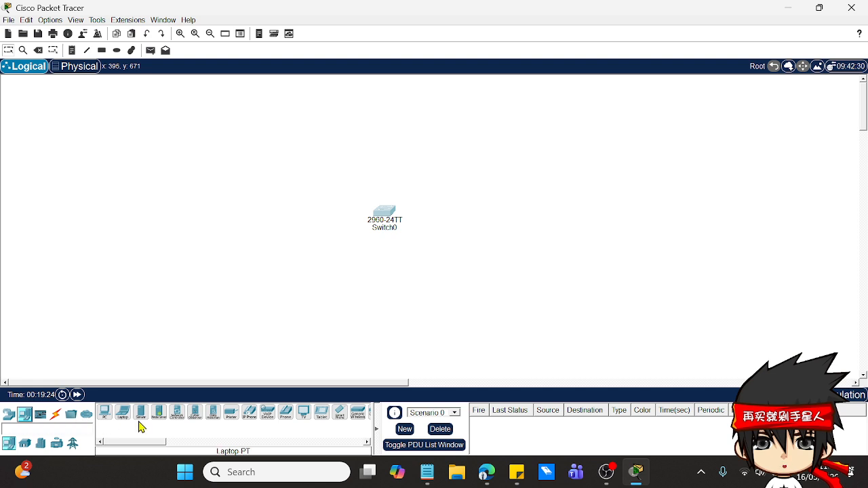
drag(141, 412, 391, 132)
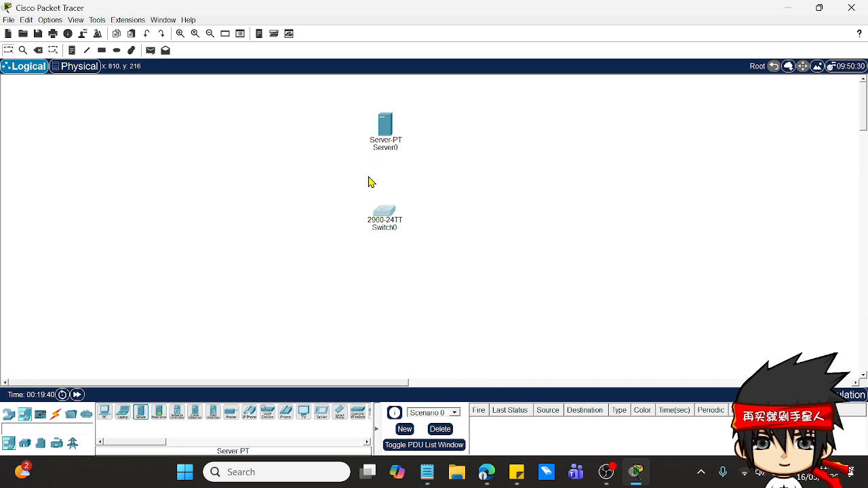
mouse_move(396, 226)
drag(386, 129, 390, 133)
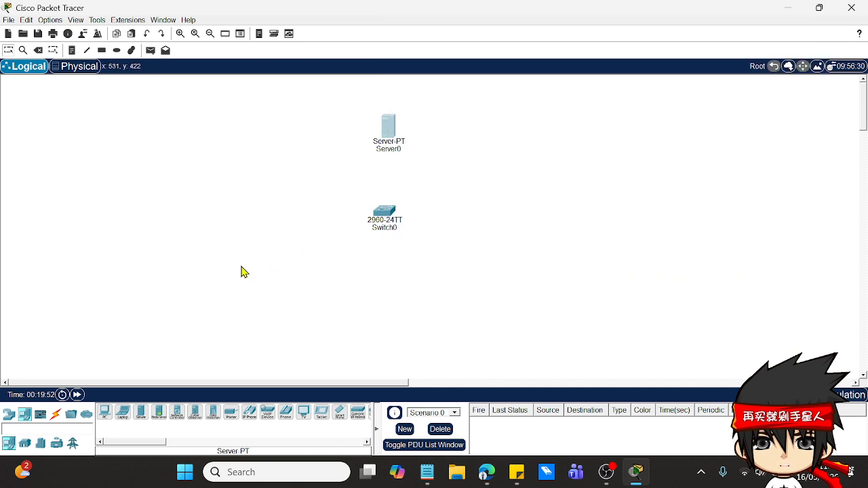
Step: Add five PC-PT devices and arrange them around the sides and below the switch
drag(105, 412, 259, 207)
drag(108, 412, 271, 315)
drag(108, 412, 397, 332)
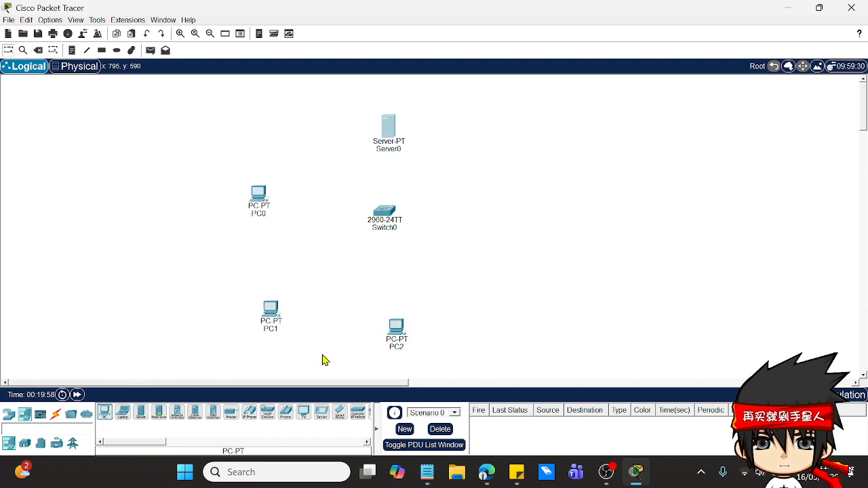
drag(108, 413, 477, 275)
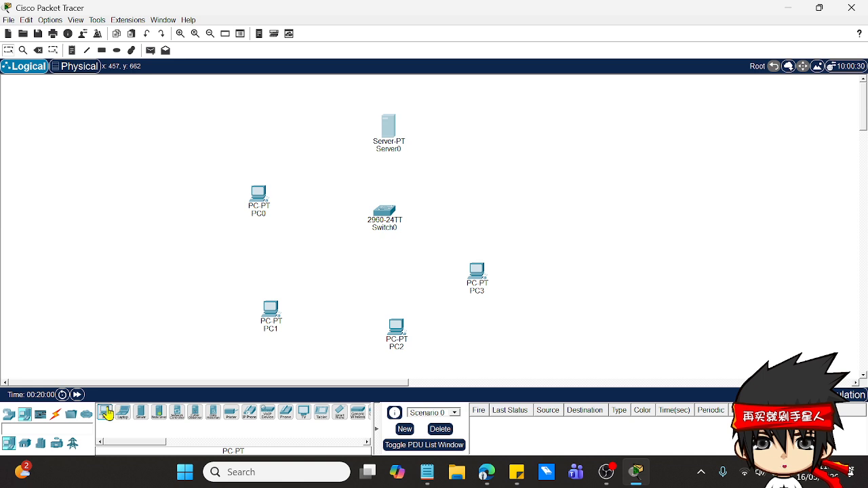
drag(106, 413, 515, 200)
drag(483, 280, 522, 295)
drag(519, 196, 519, 188)
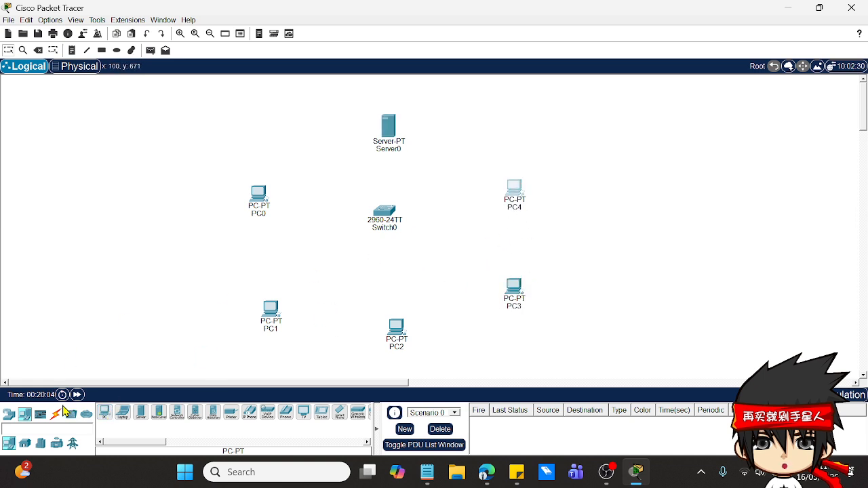
Step: Connect PC0 and PC1 to Switch0 using the automatically chosen connection type
click(54, 414)
click(105, 412)
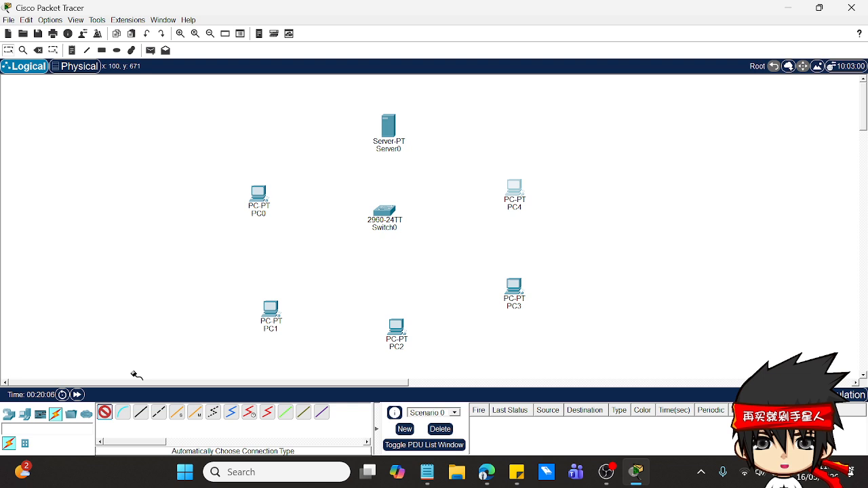
click(249, 204)
click(391, 213)
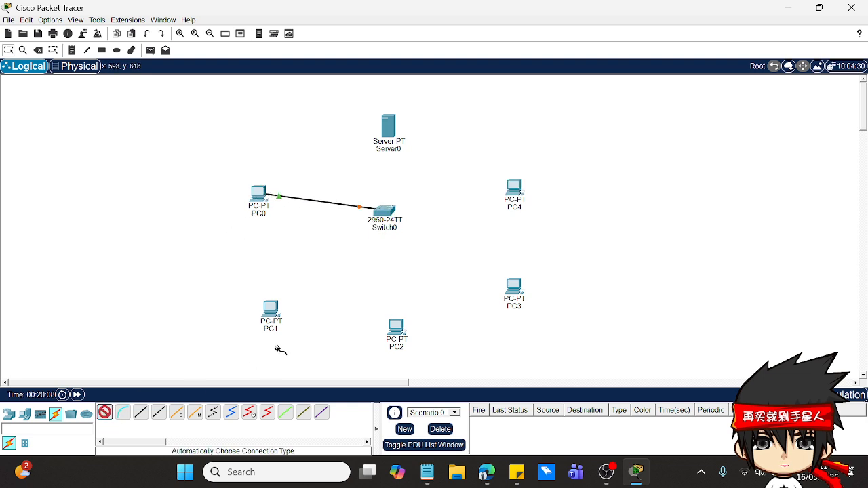
click(271, 309)
click(384, 214)
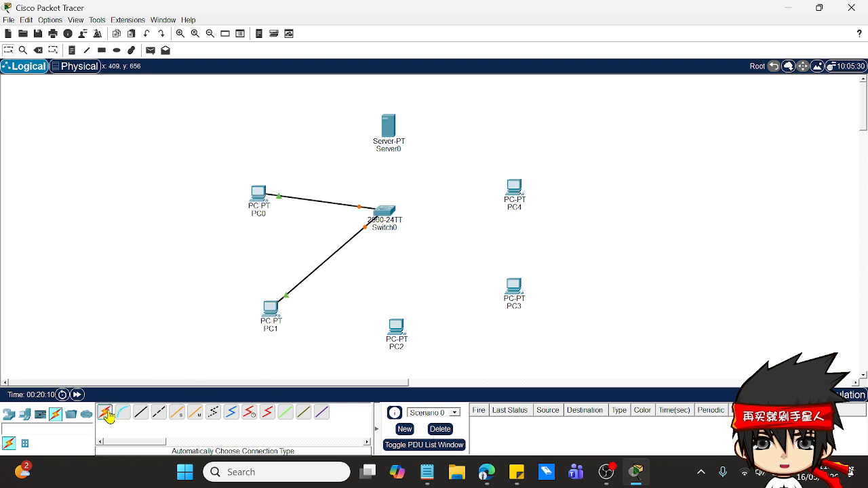
Step: Connect PC2, PC3 and PC4 to Switch0 with automatically chosen cables
click(105, 411)
click(398, 331)
click(385, 214)
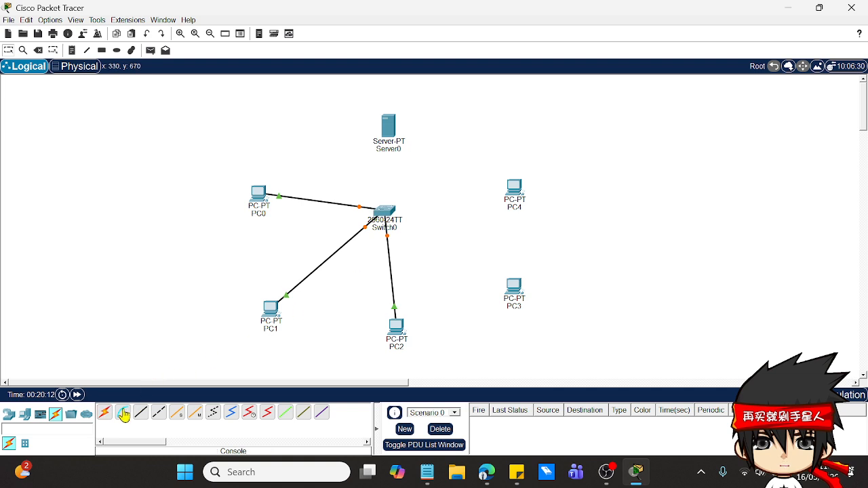
click(105, 412)
click(514, 290)
click(399, 217)
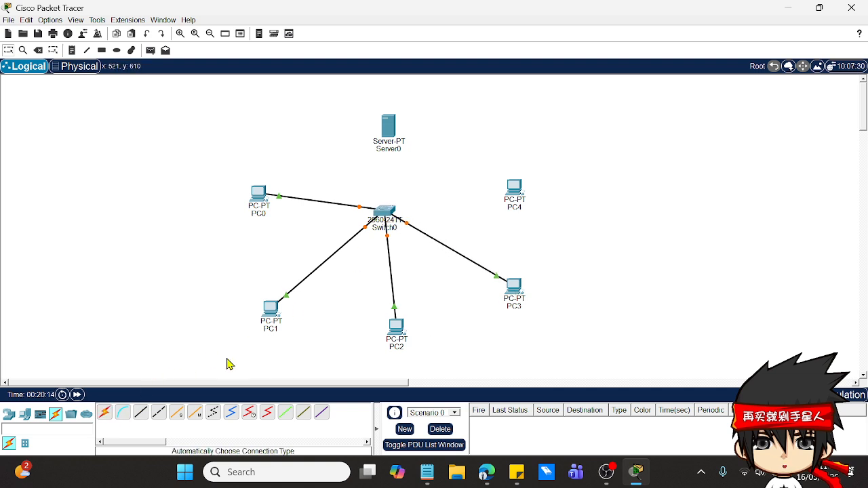
click(104, 412)
click(516, 192)
click(387, 212)
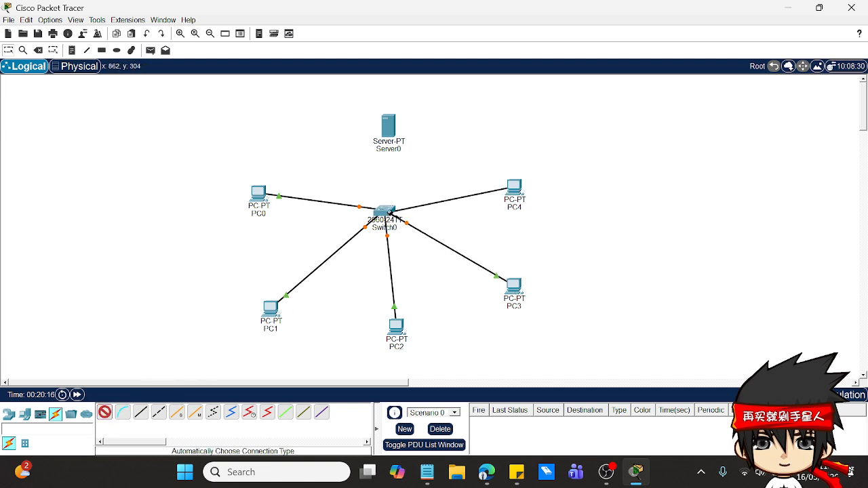
Step: Connect Switch0 to Server0 with an automatically chosen cable and align the server above the switch
click(104, 411)
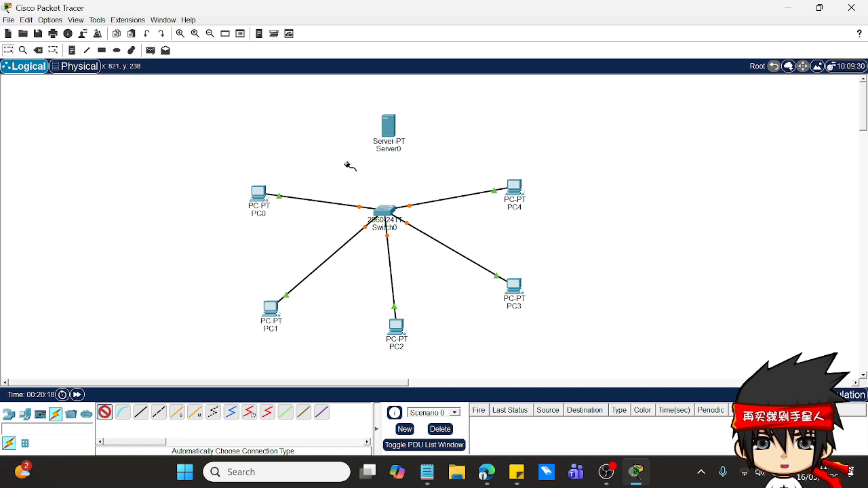
click(387, 213)
click(388, 128)
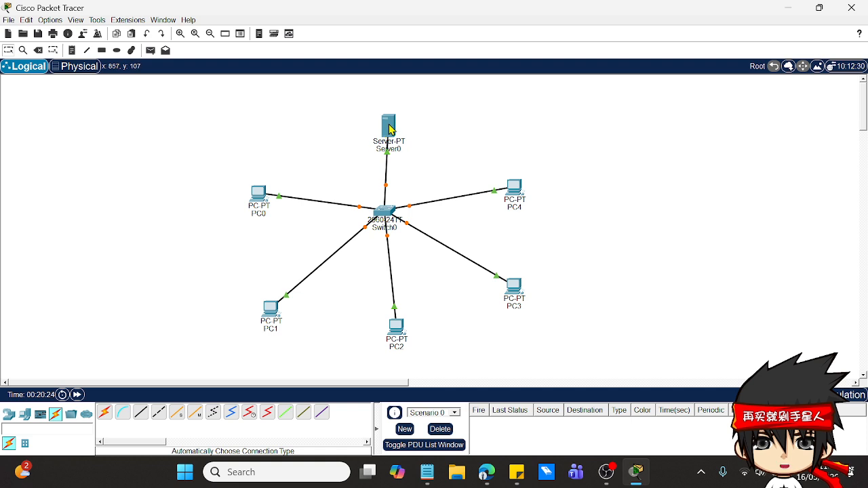
drag(390, 129, 387, 130)
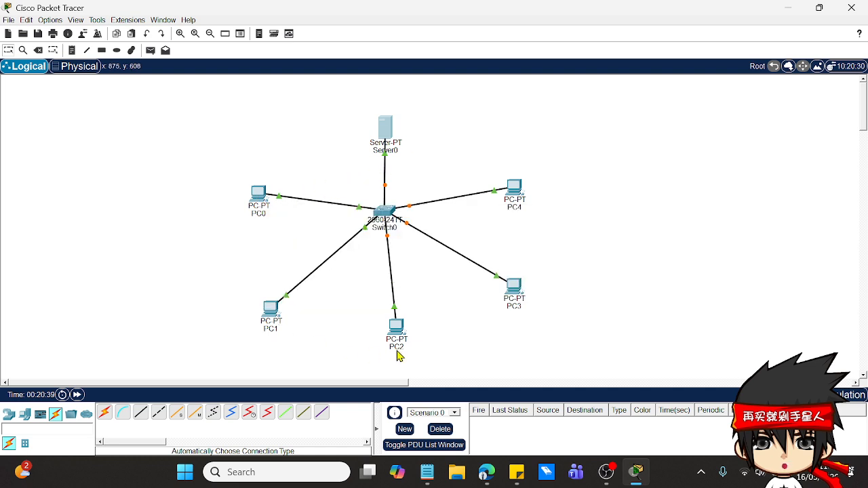
Step: Assign Server0 the static IPv4 address 192.168.10.1 with subnet mask 255.255.255.0
mouse_move(399, 356)
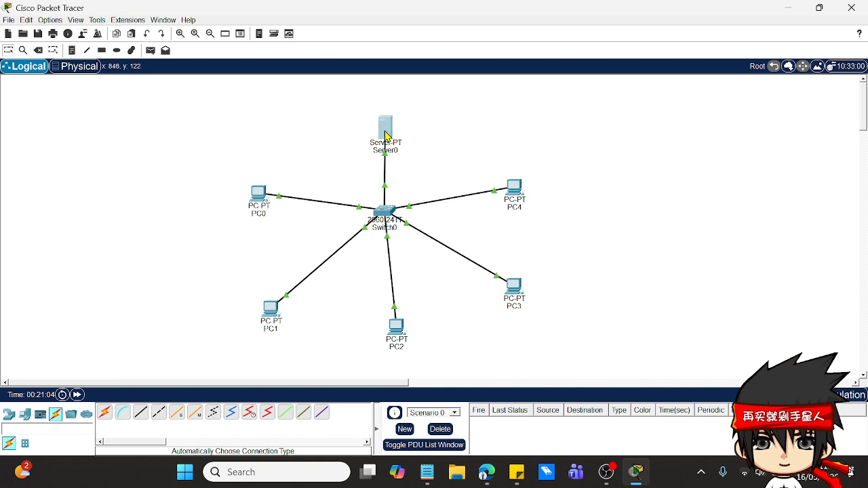
click(385, 135)
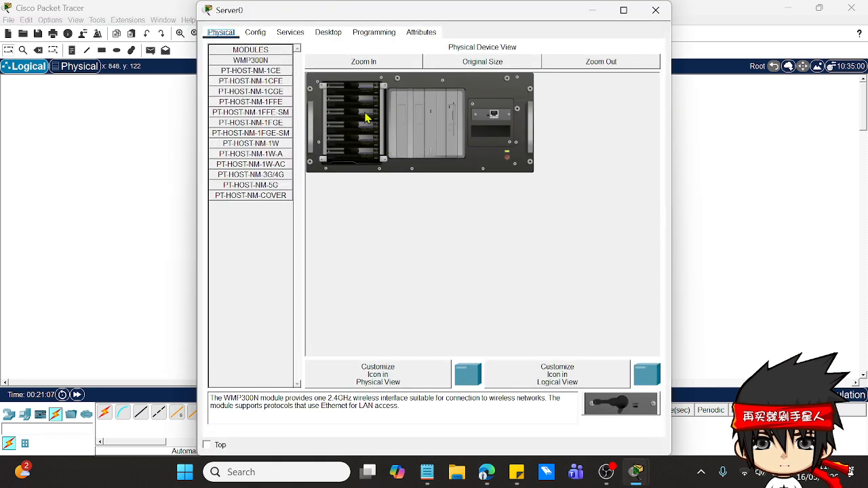
click(335, 41)
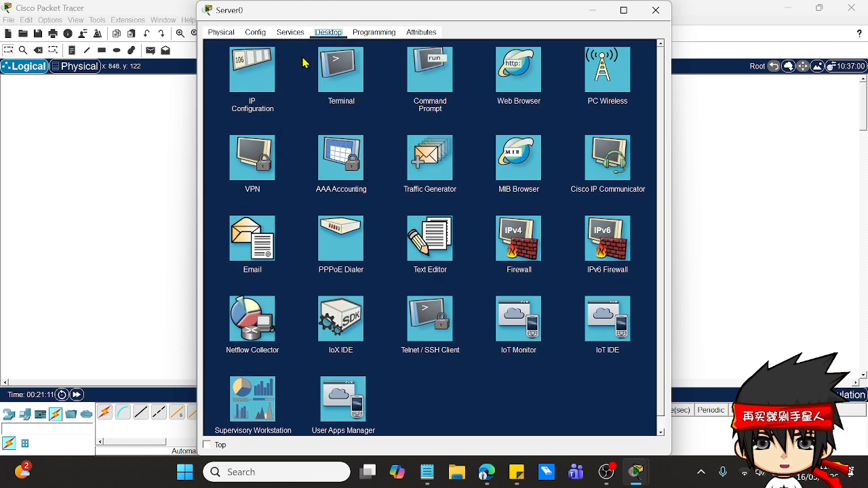
click(255, 73)
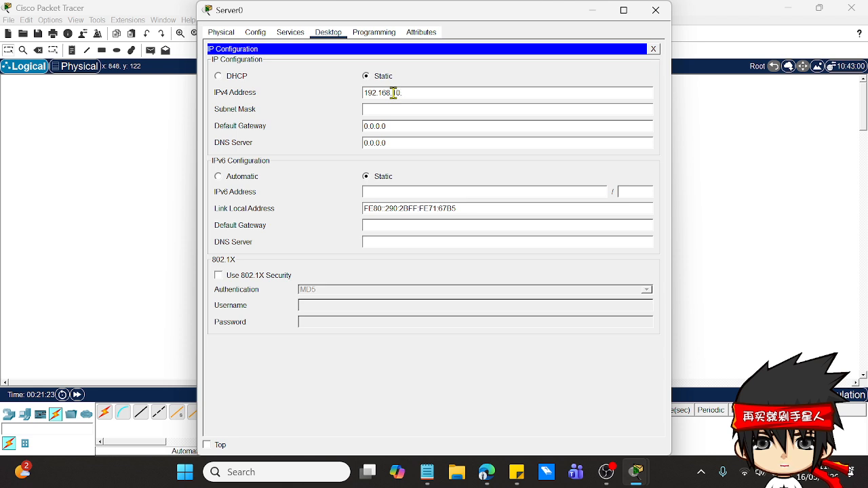
click(387, 117)
click(482, 192)
click(413, 109)
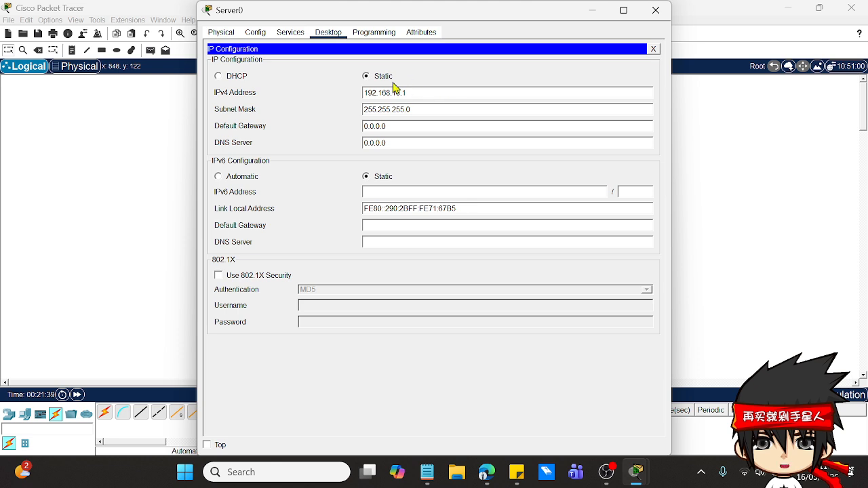
Step: Review Server0's services page and recheck its static IP configuration
click(292, 33)
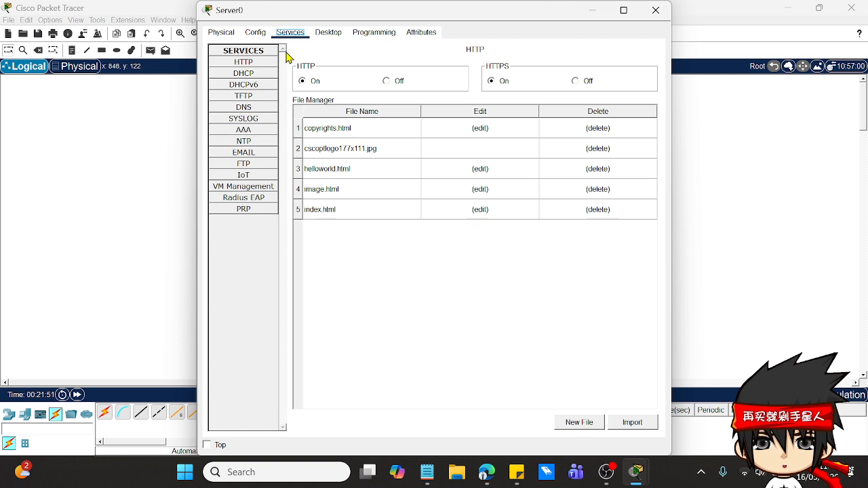
click(328, 33)
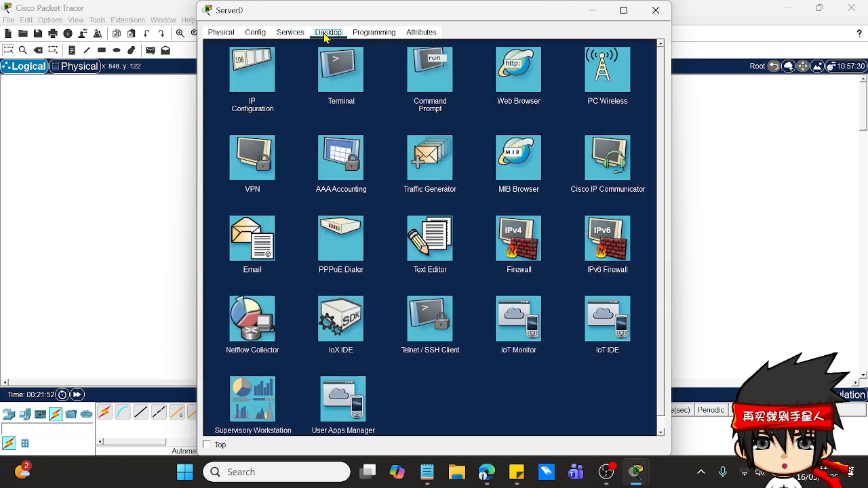
click(261, 74)
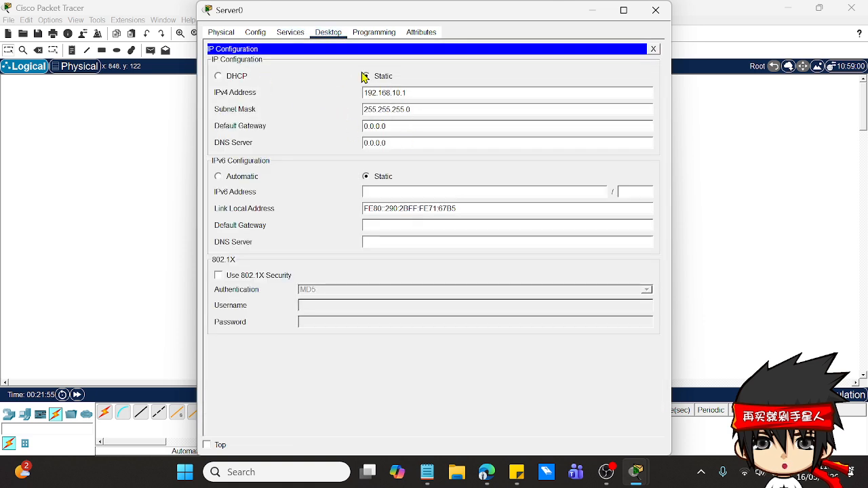
Step: Turn on the DHCP service for Server0's FastEthernet0 interface
click(290, 32)
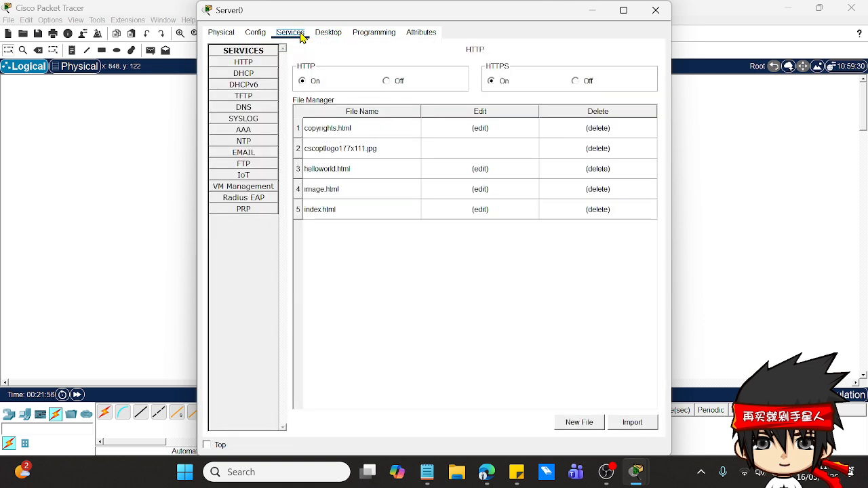
click(263, 79)
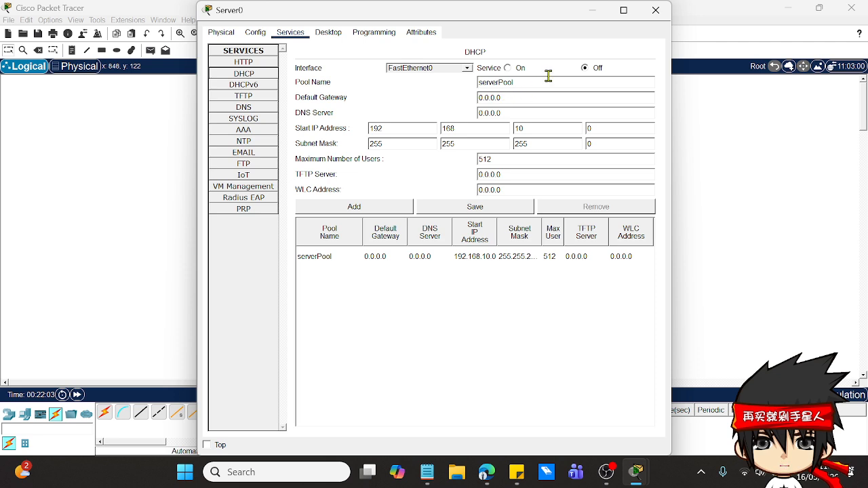
click(510, 68)
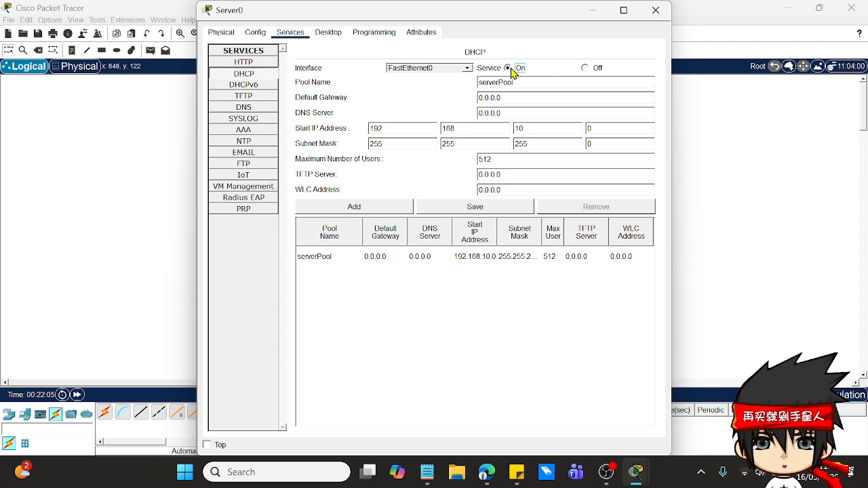
click(583, 69)
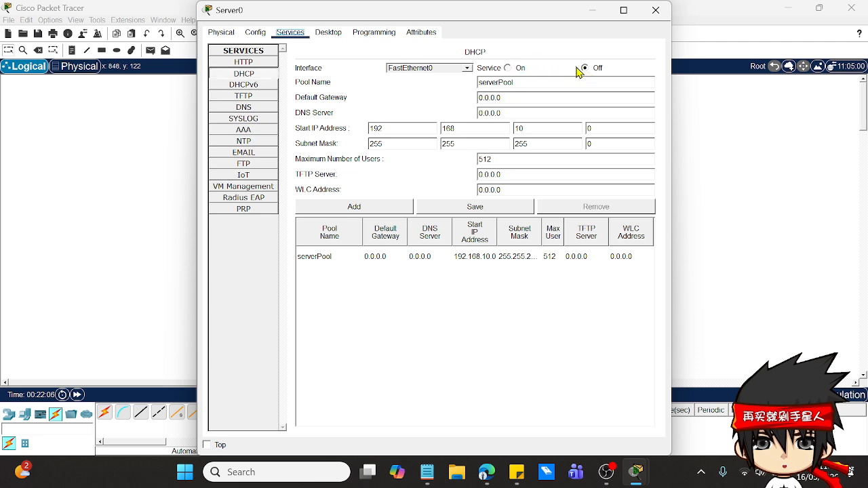
click(508, 69)
Step: Set the default gateway of the serverPool DHCP pool to 192.168.10.1, save the pool and close the server's window
click(514, 99)
key(BackSpace)
key(BackSpace)
text(192.168.10)
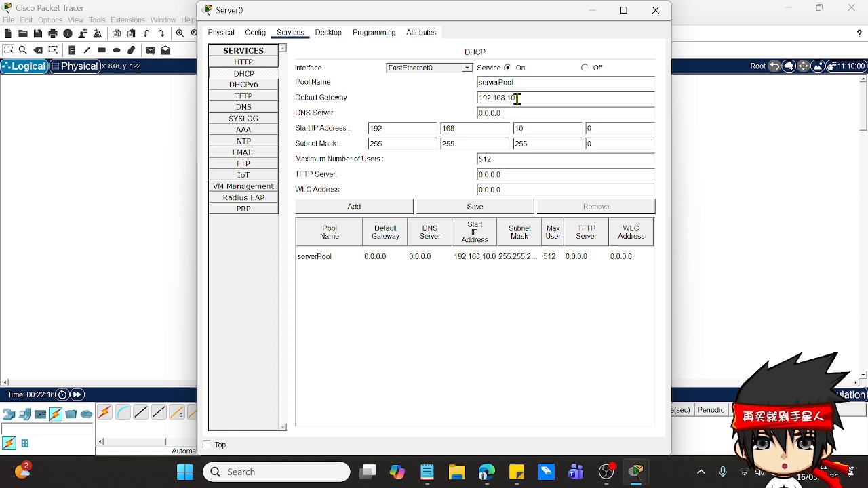
text(.1)
click(479, 209)
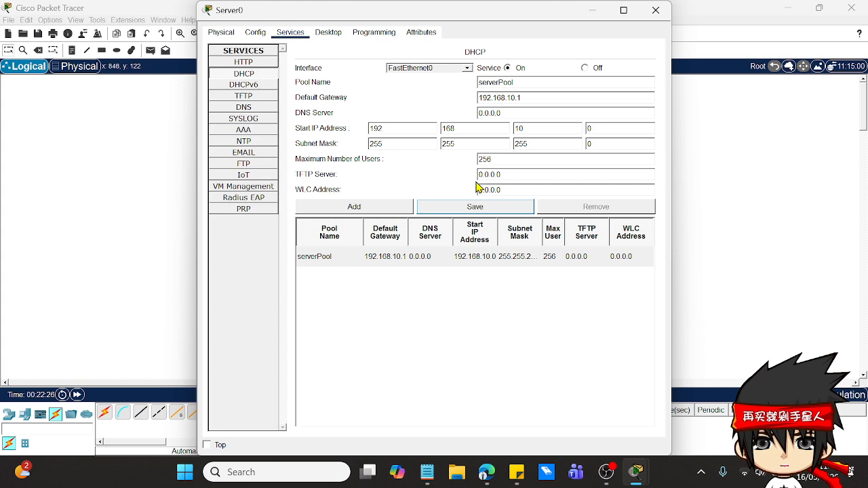
click(655, 10)
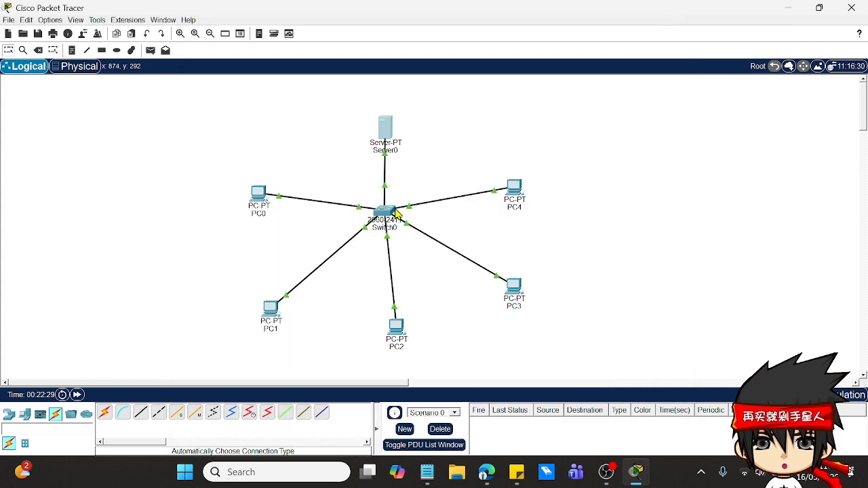
Step: Switch PC0's IP configuration to DHCP and close its window
click(261, 196)
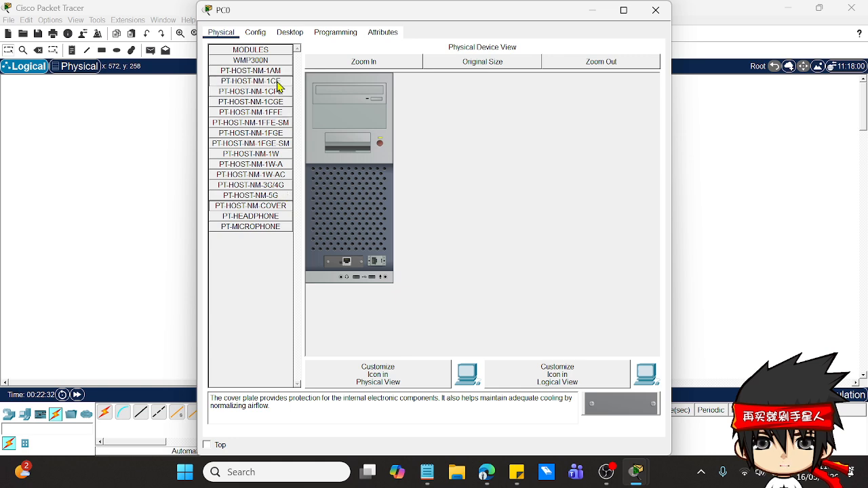
click(300, 39)
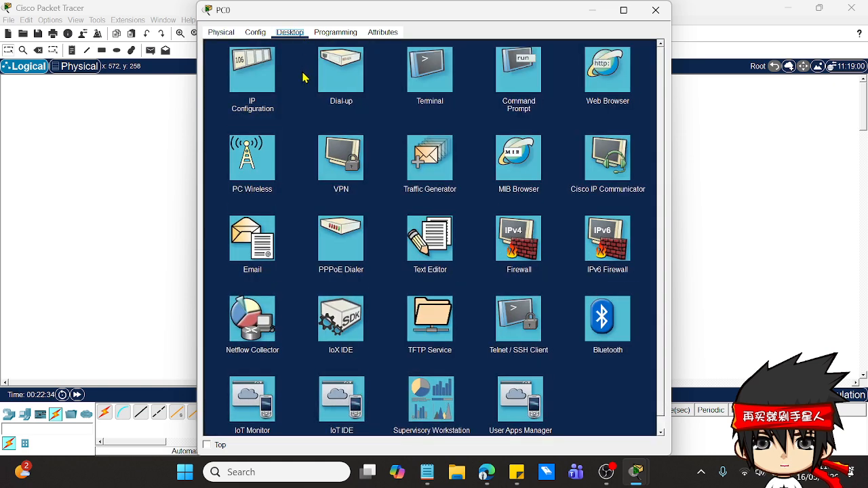
click(261, 71)
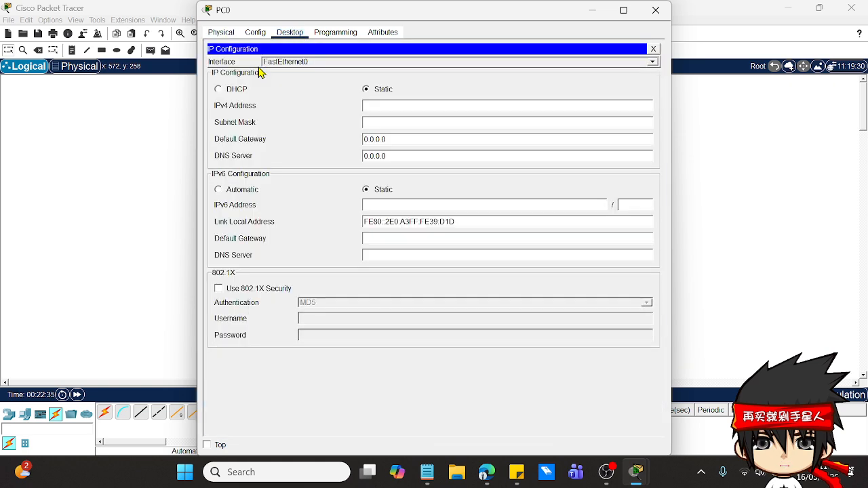
click(229, 91)
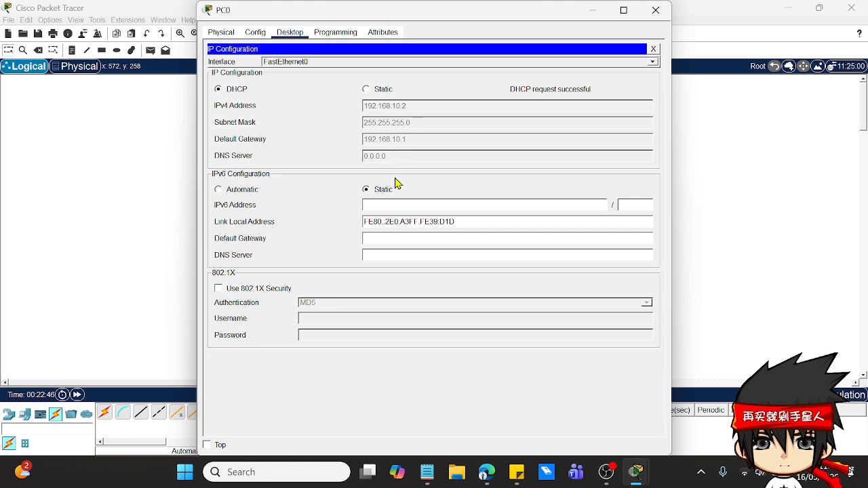
click(656, 11)
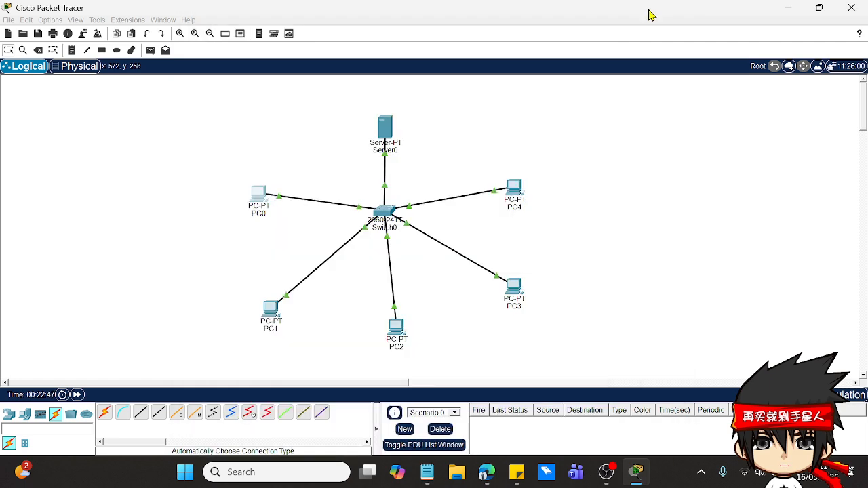
Step: Switch PC1's IP configuration to DHCP and close its window
click(280, 309)
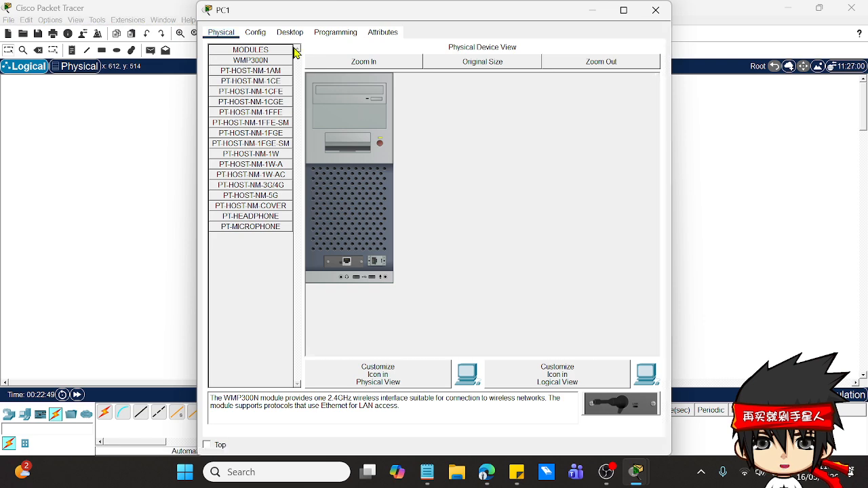
click(290, 32)
click(260, 76)
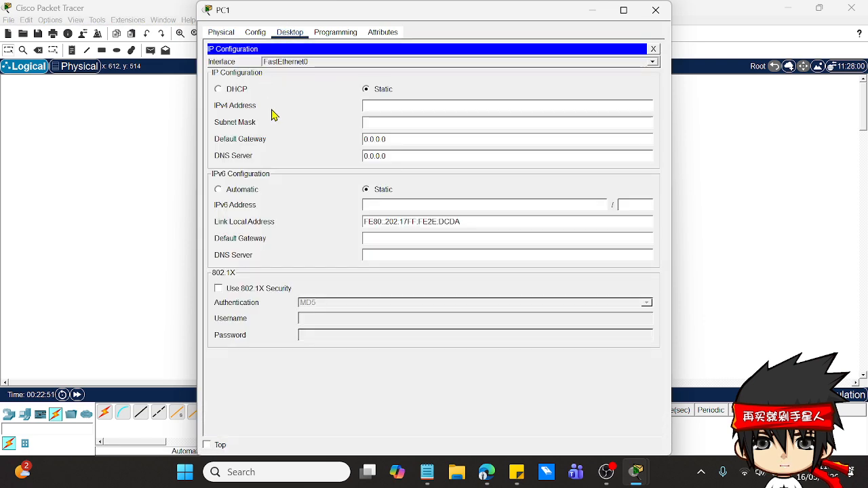
click(218, 89)
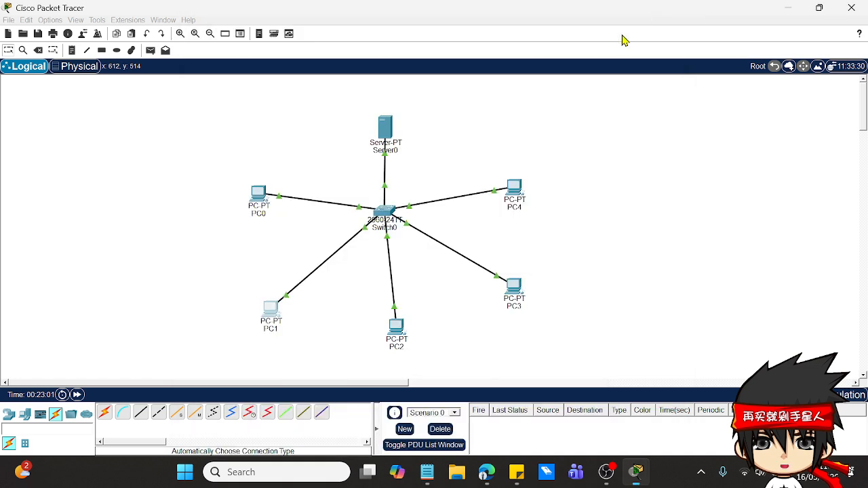
click(656, 10)
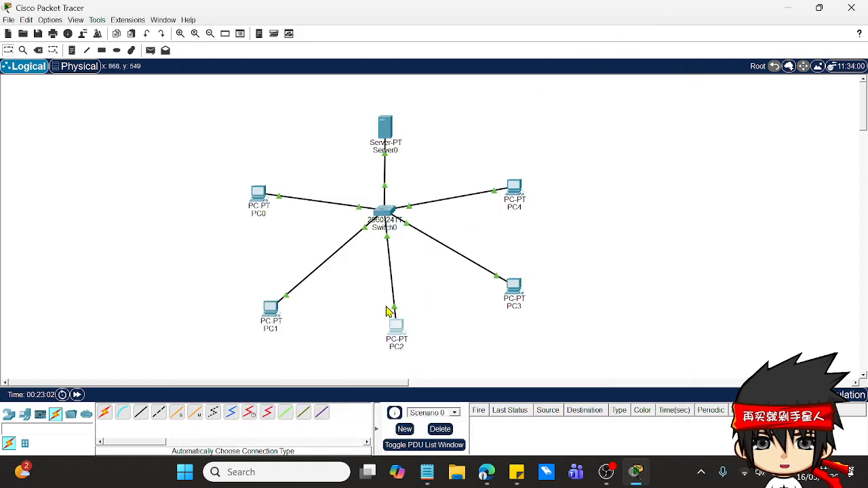
Step: Switch PC2's IP configuration to DHCP and close its window
click(397, 325)
click(290, 31)
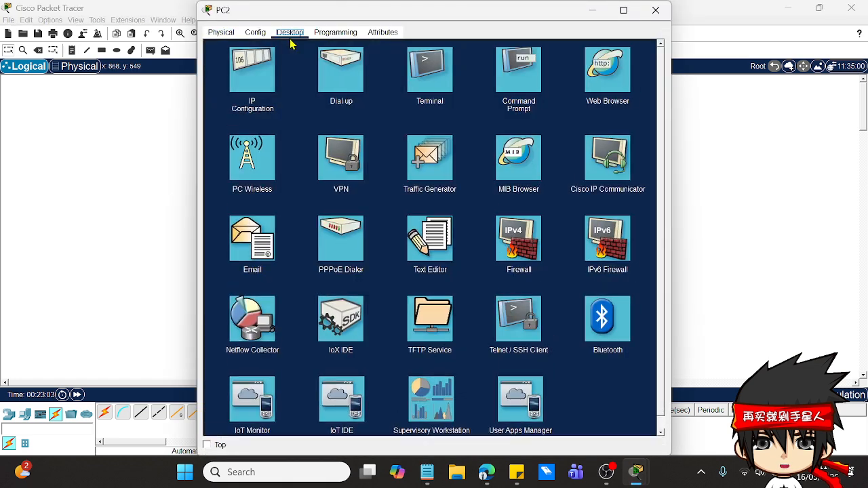
click(261, 74)
click(229, 89)
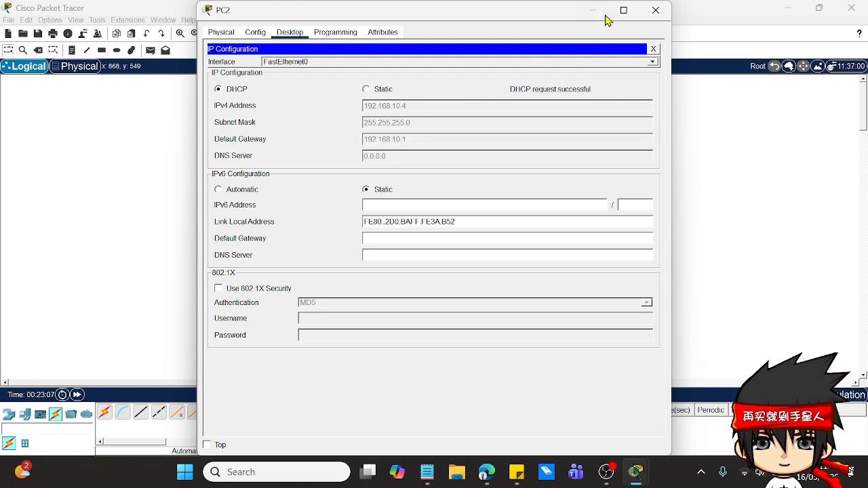
click(655, 11)
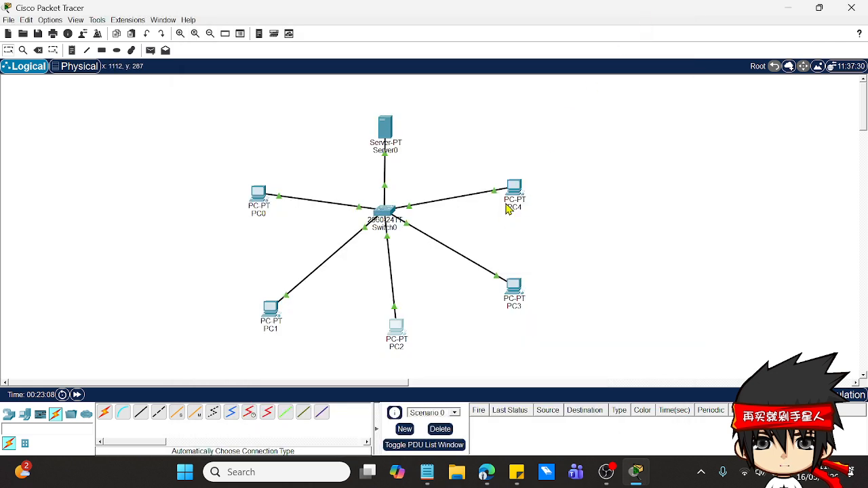
Step: Switch PC3's IP configuration to DHCP and close its window
click(509, 288)
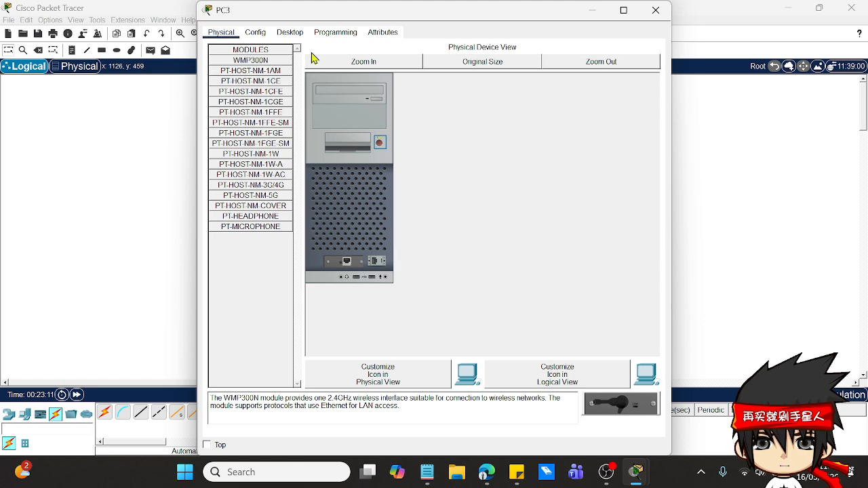
click(295, 33)
click(240, 78)
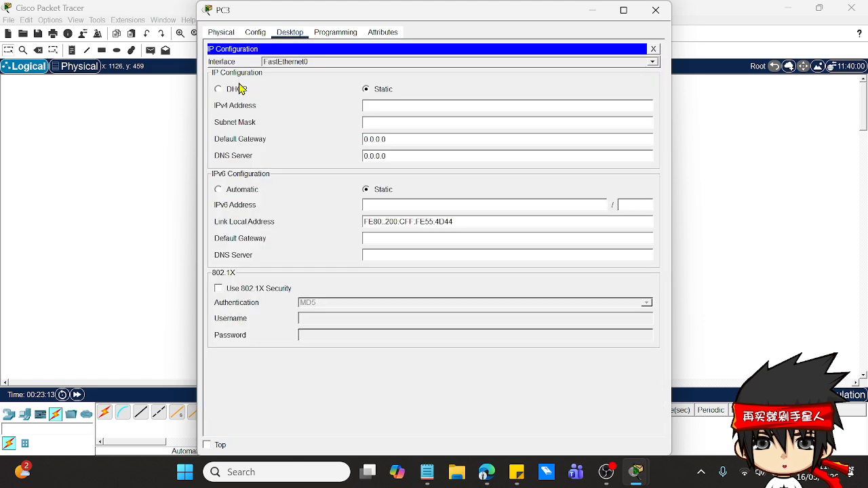
click(235, 90)
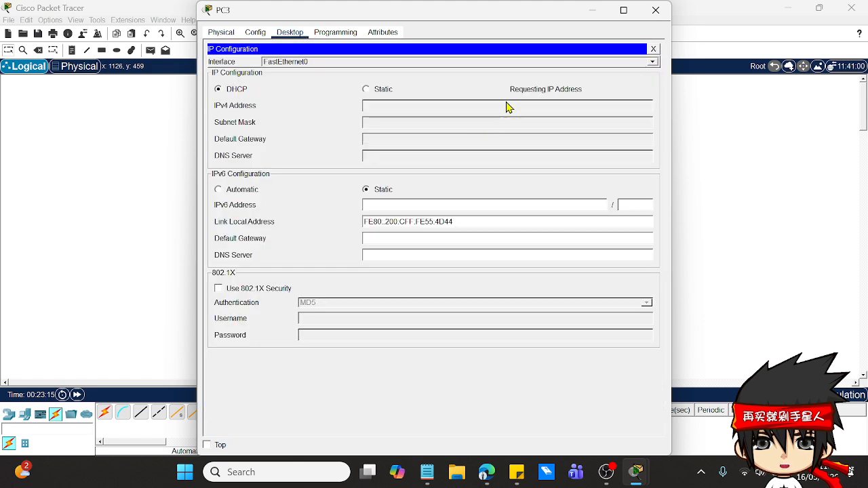
click(656, 11)
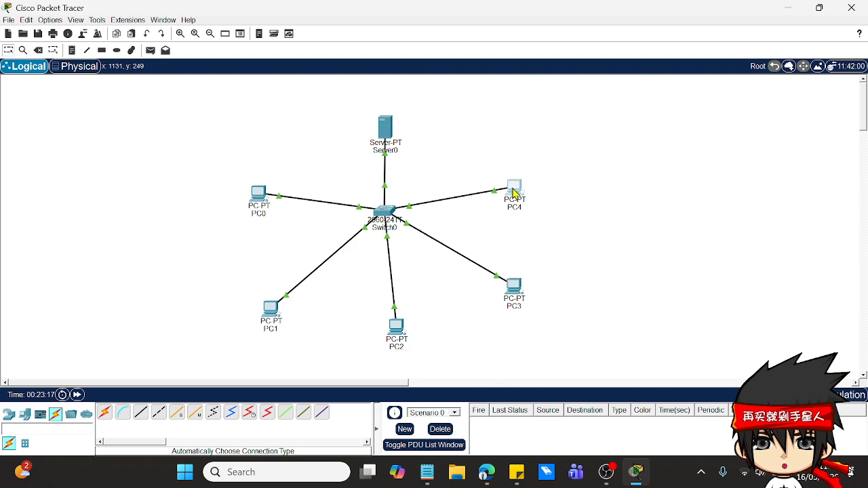
Step: Switch PC4's IP configuration to DHCP and close its window
click(510, 192)
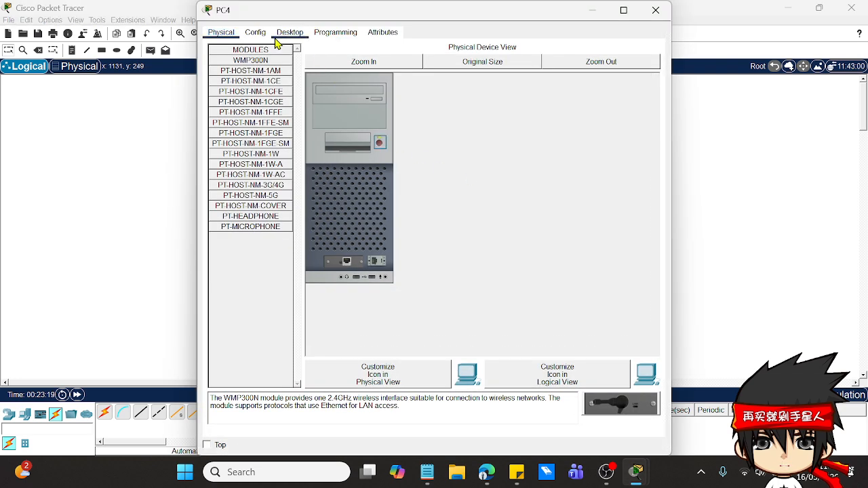
click(296, 34)
click(256, 68)
click(234, 88)
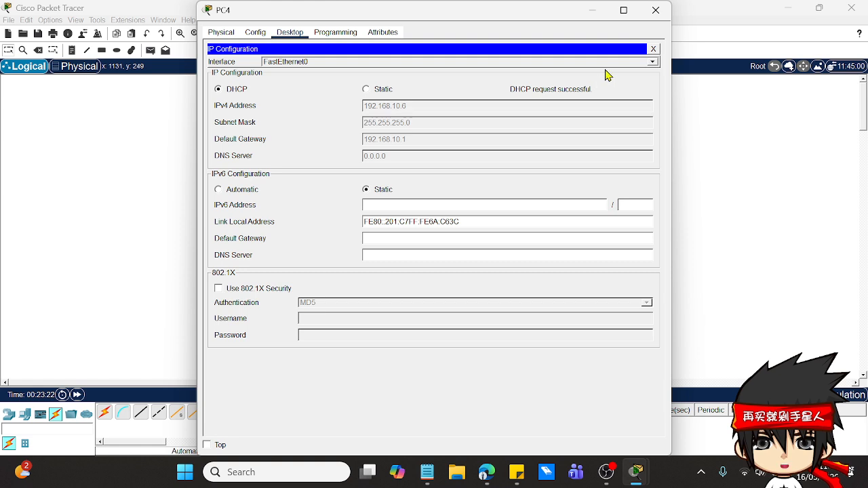
click(656, 10)
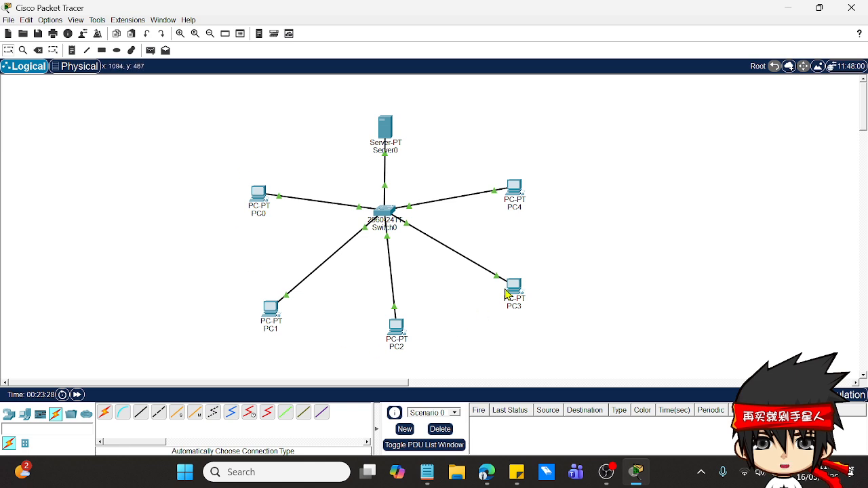
click(268, 215)
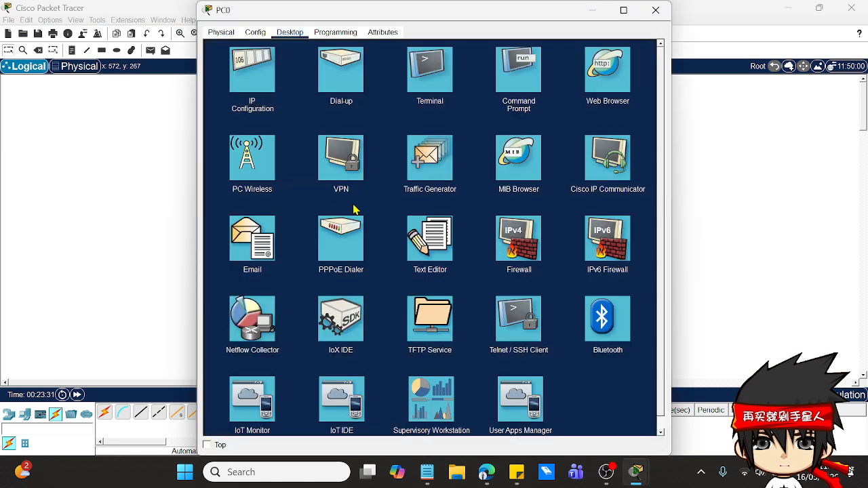
click(653, 12)
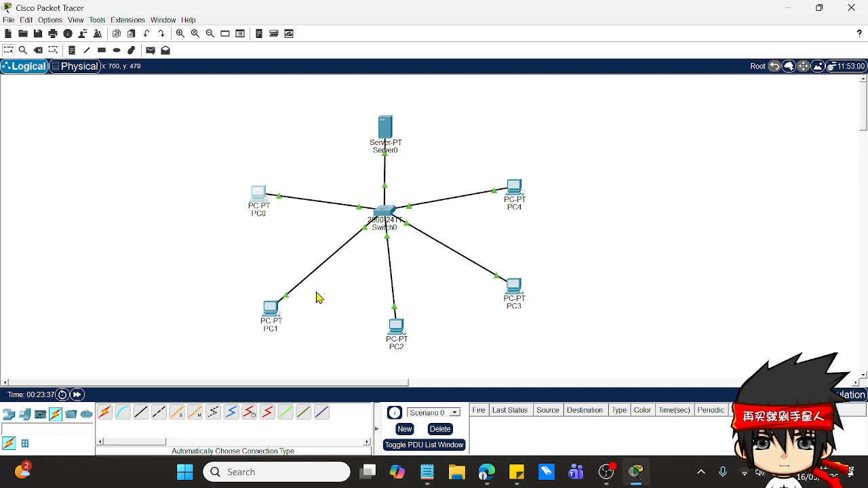
click(258, 200)
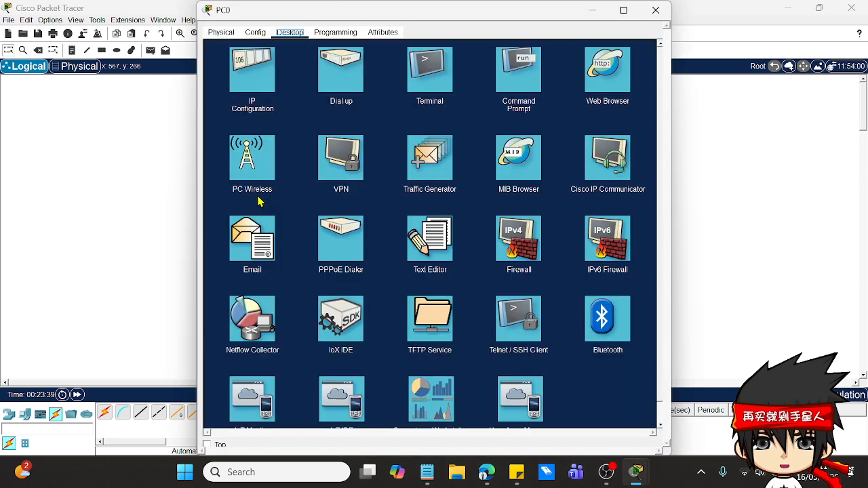
click(430, 74)
click(656, 10)
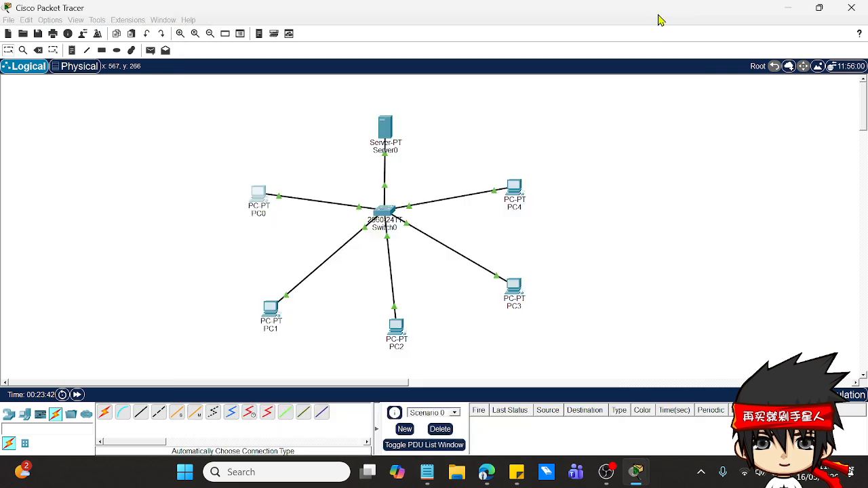
Step: Open PC0's command prompt and ping 192.168.10.3 to test the connection to PC1
click(256, 196)
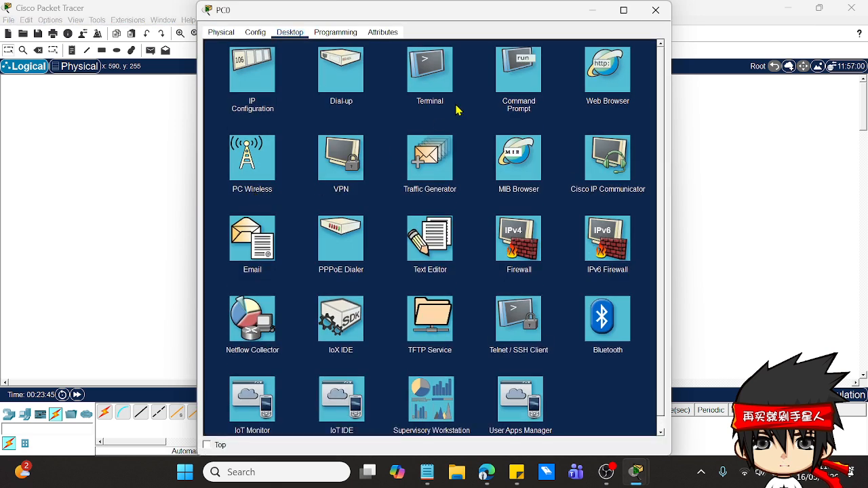
click(499, 81)
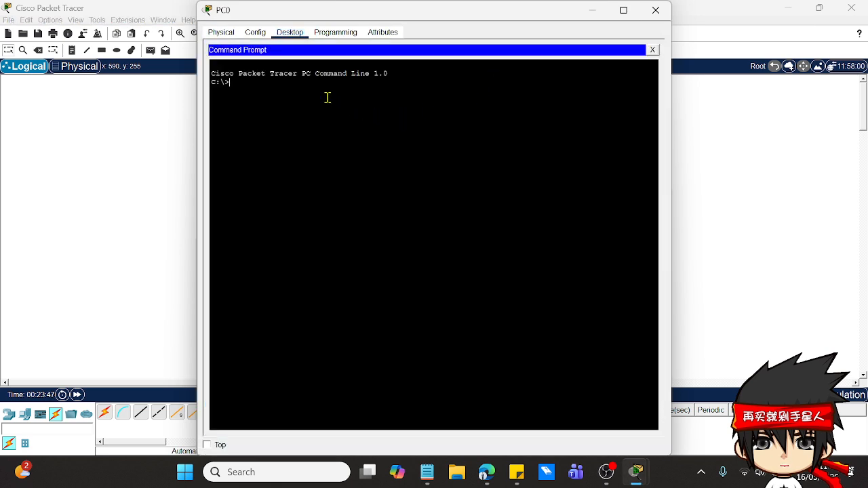
text(ping 192)
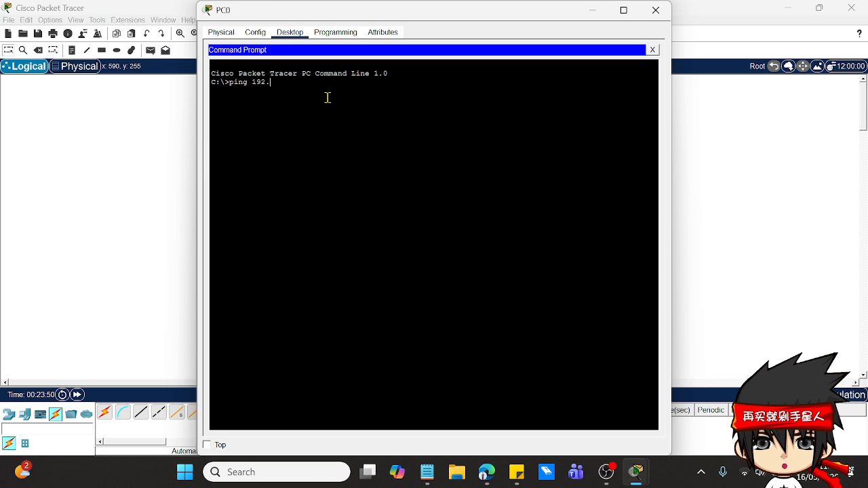
text(.168.10.3)
key(Return)
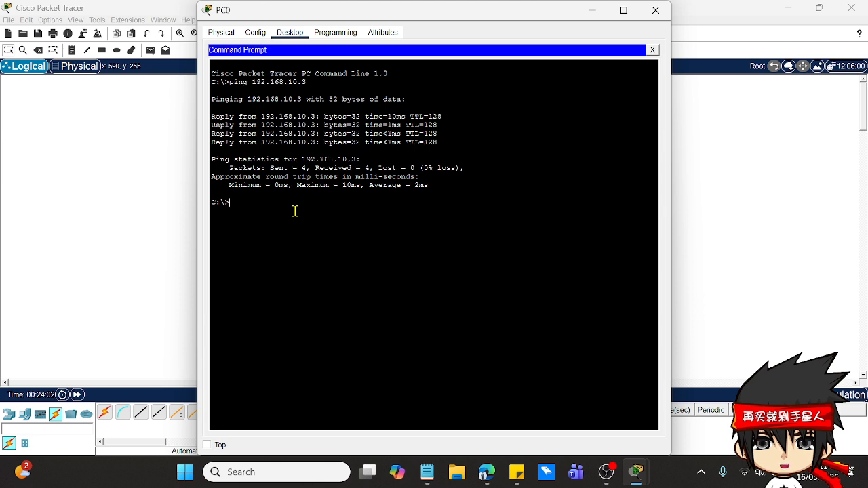
Step: Ping 192.168.10.4 from PC0's command prompt to test the connection to PC2
text(ping)
text(9)
key(BackSpace)
text(192.16)
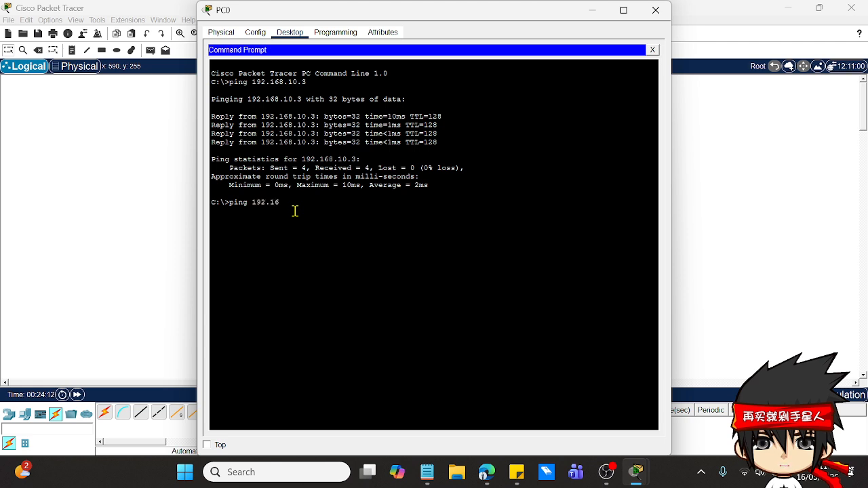
text(8.10)
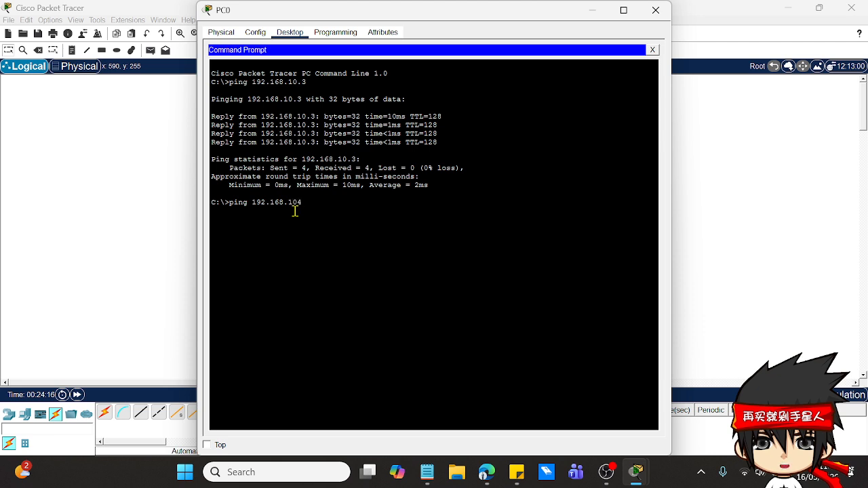
text(.4)
key(Return)
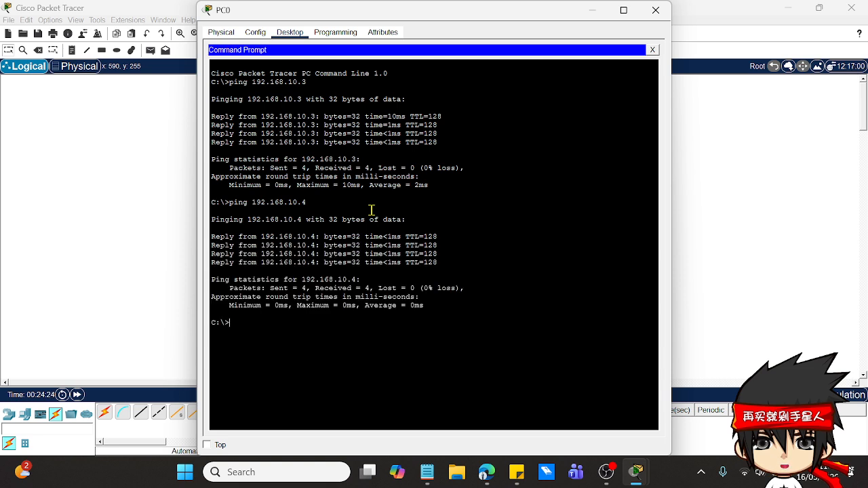
Step: Ping 192.168.10.7 from PC0's command prompt, then close PC0's window
text(ping 192.168.10.7)
key(Return)
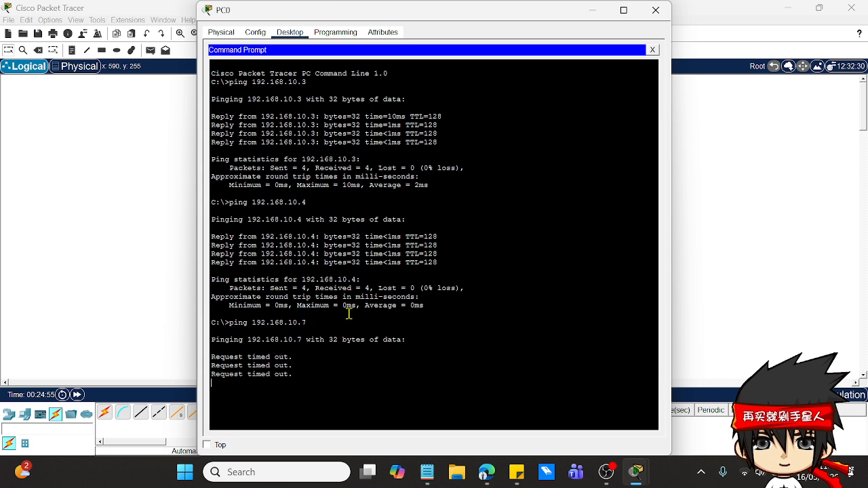
click(654, 10)
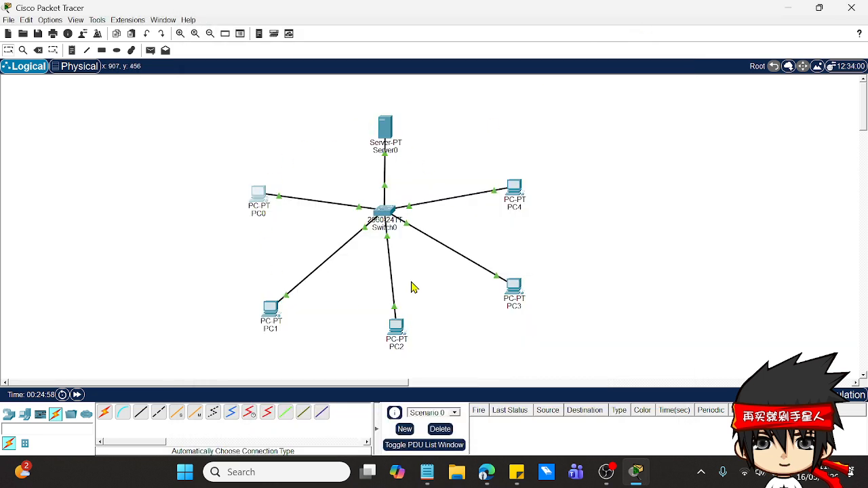